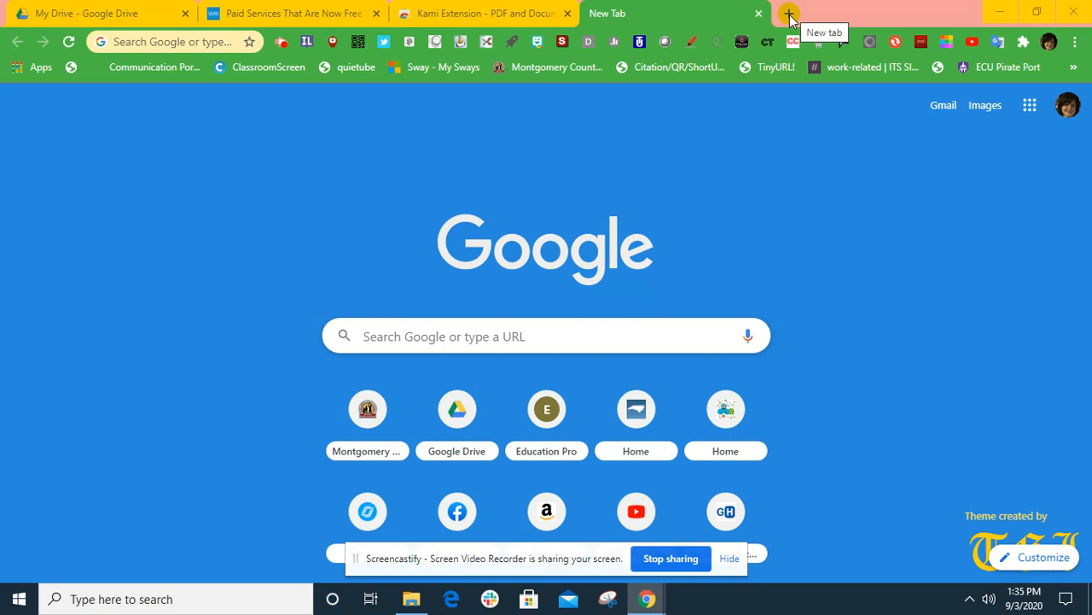
# Open a new Chrome tab for navigating to loom.com.
pyautogui.click(792, 17)
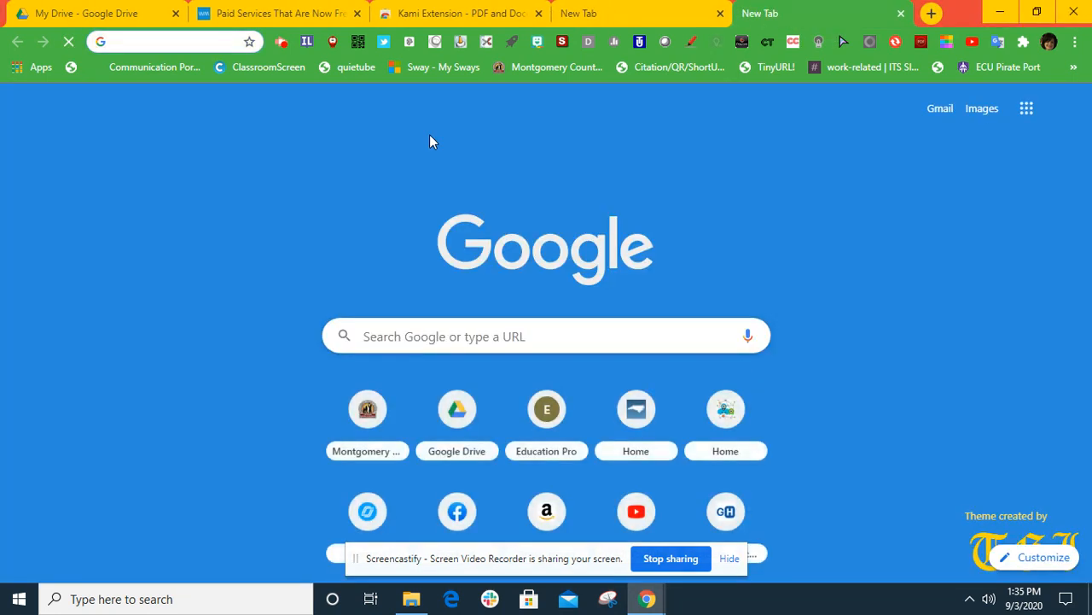
pyautogui.write('loom.')
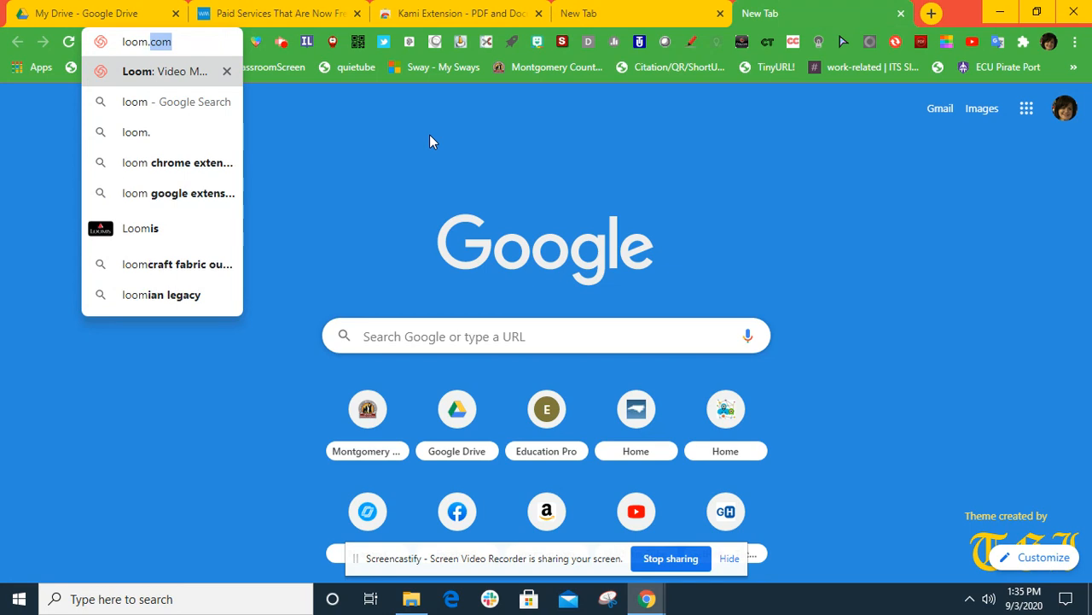
pyautogui.write('com')
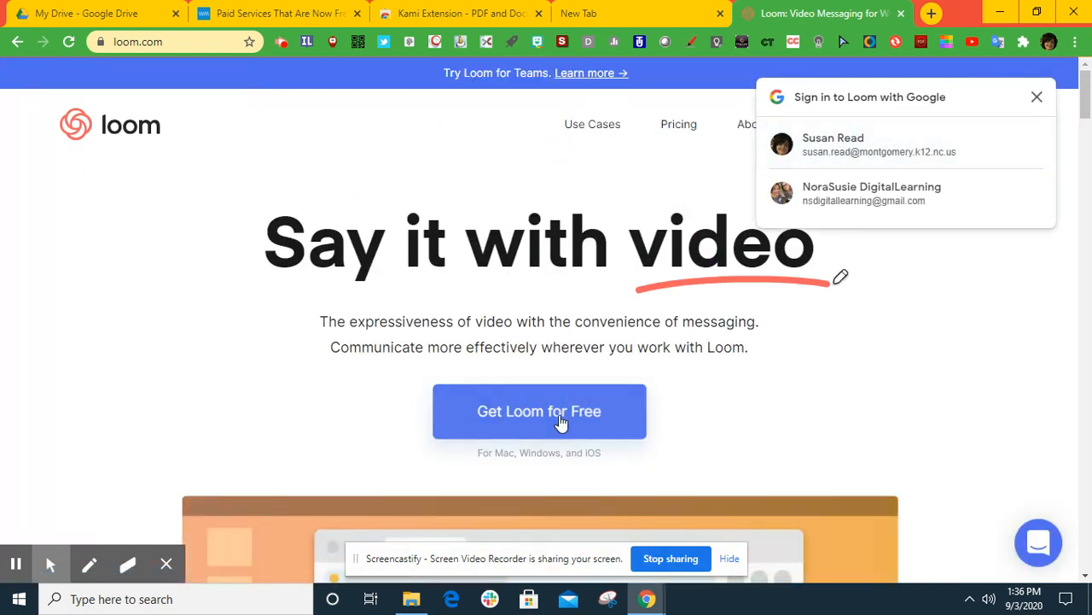
pyautogui.scroll(-1, 559, 420)
pyautogui.scroll(1, 563, 431)
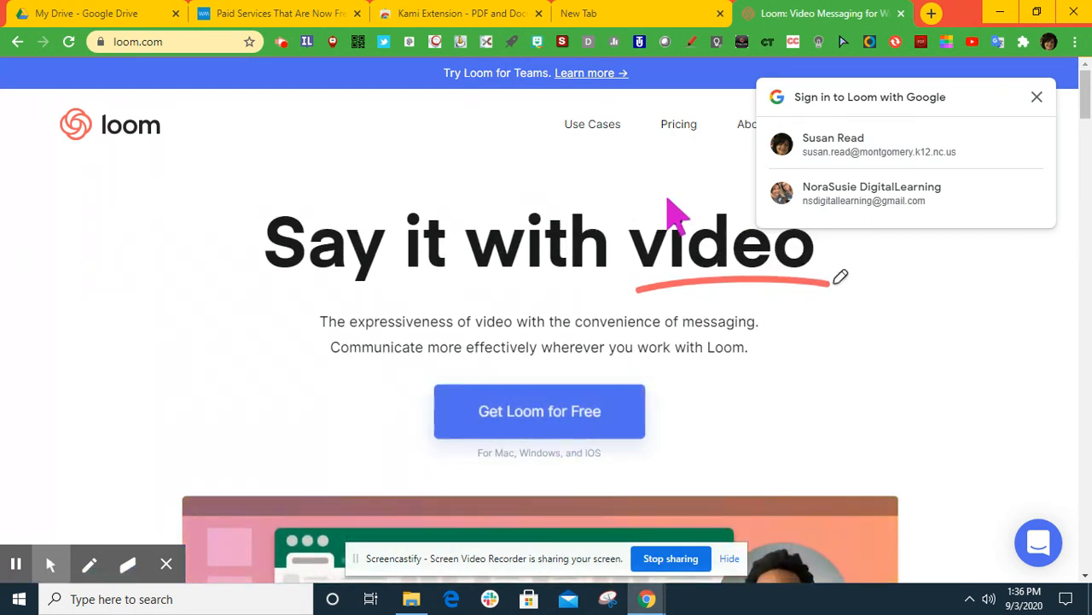
# Sign in to Loom with the first listed Google account and confirm it.
pyautogui.click(856, 150)
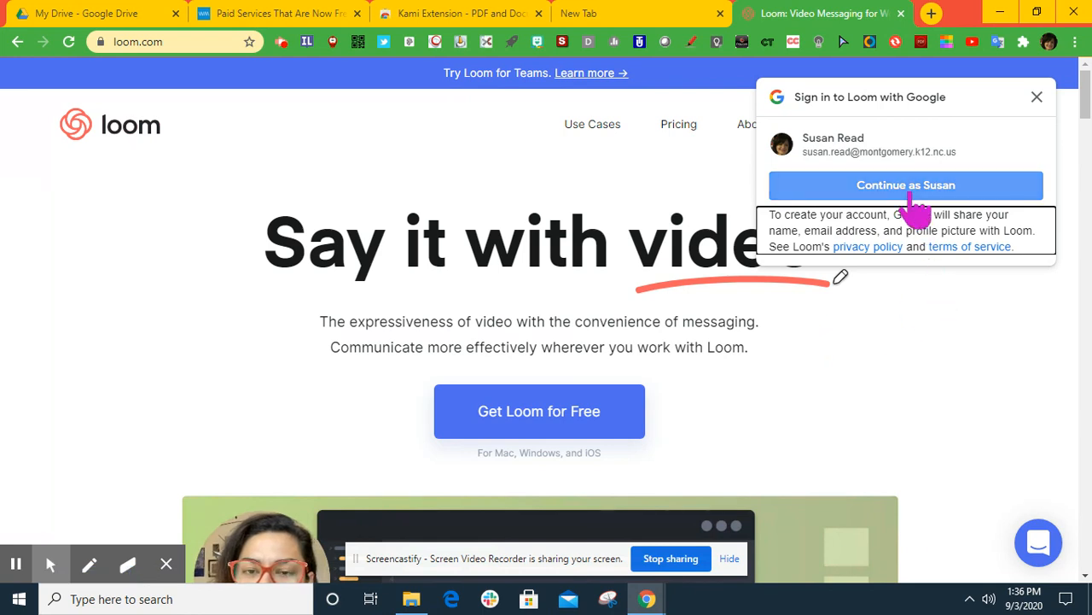
pyautogui.click(907, 184)
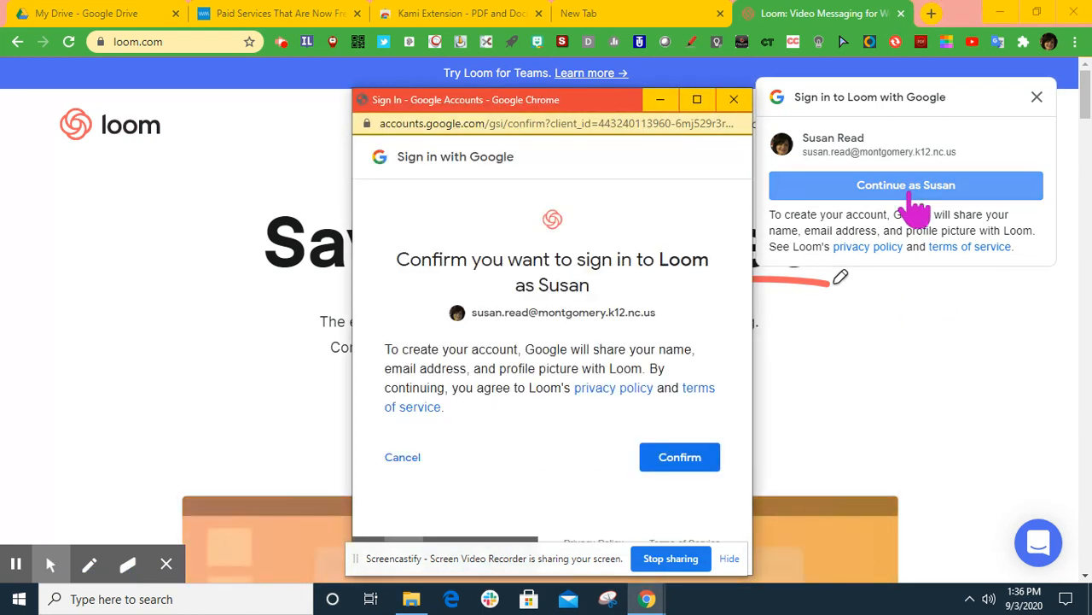
pyautogui.click(679, 458)
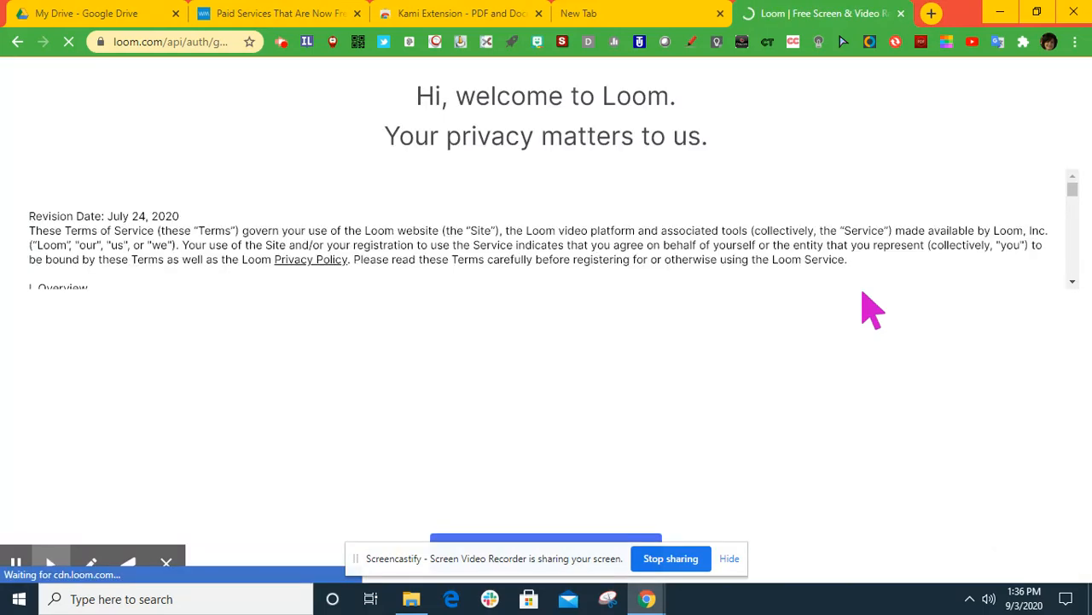
pyautogui.scroll(-1, 730, 337)
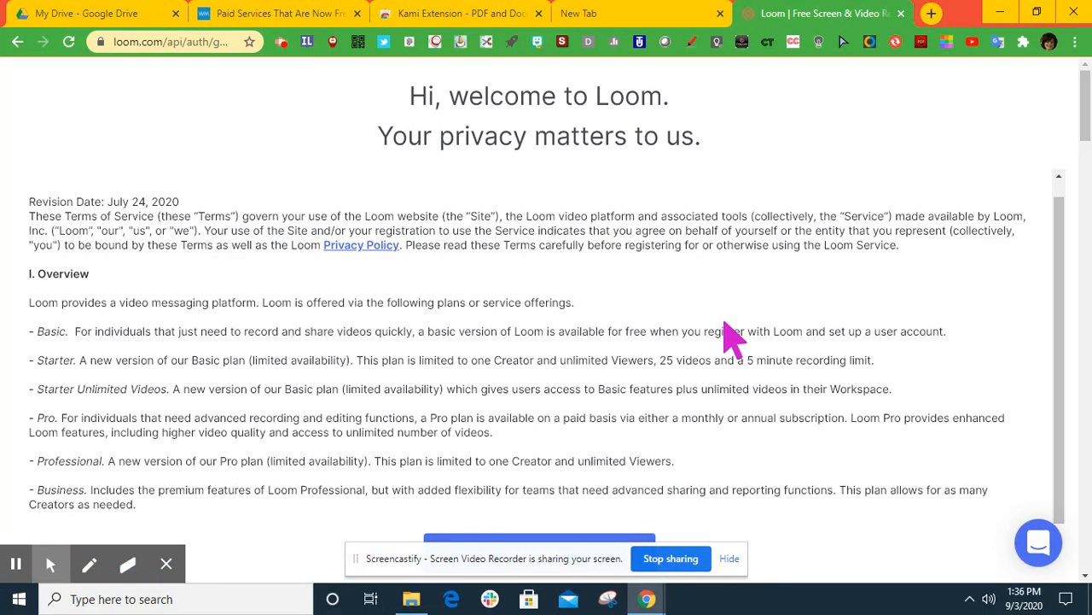
pyautogui.scroll(-10, 729, 338)
pyautogui.scroll(-10, 552, 507)
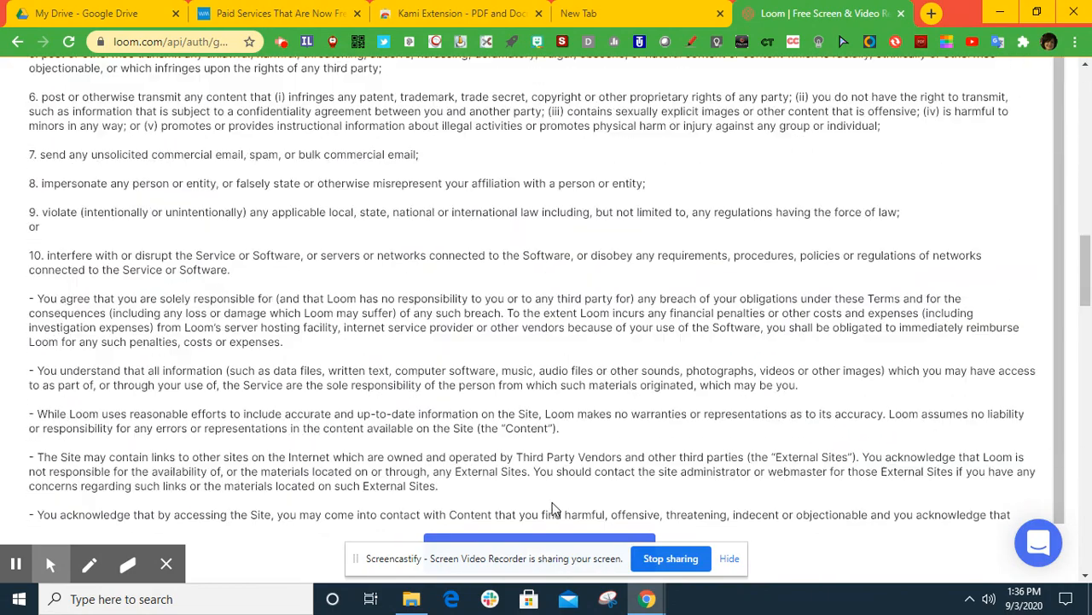
pyautogui.scroll(-10, 552, 508)
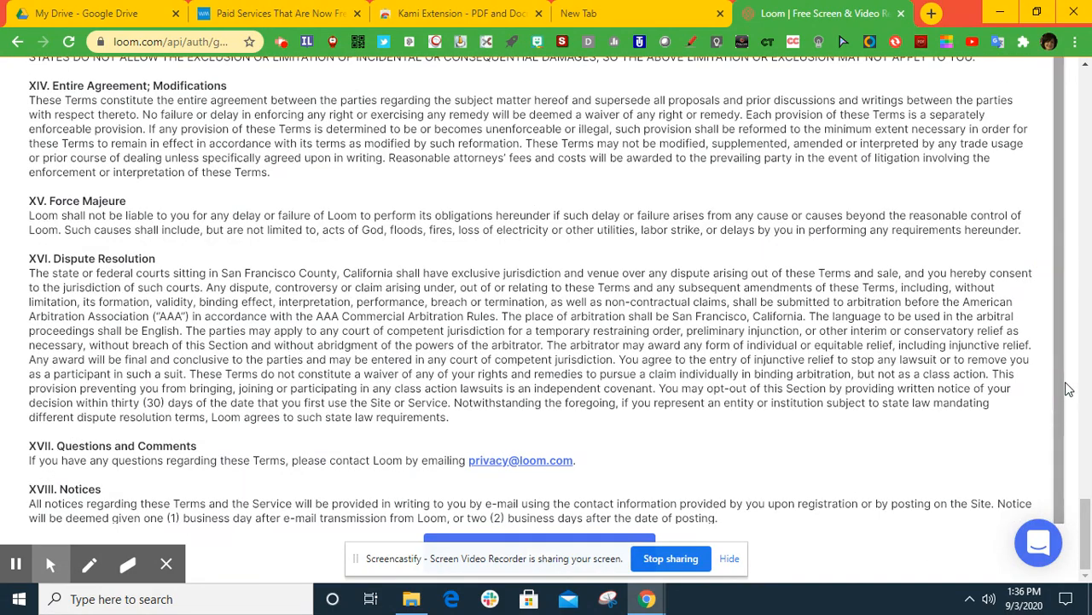
# Accept Loom's Terms of Service on the welcome page.
pyautogui.click(572, 540)
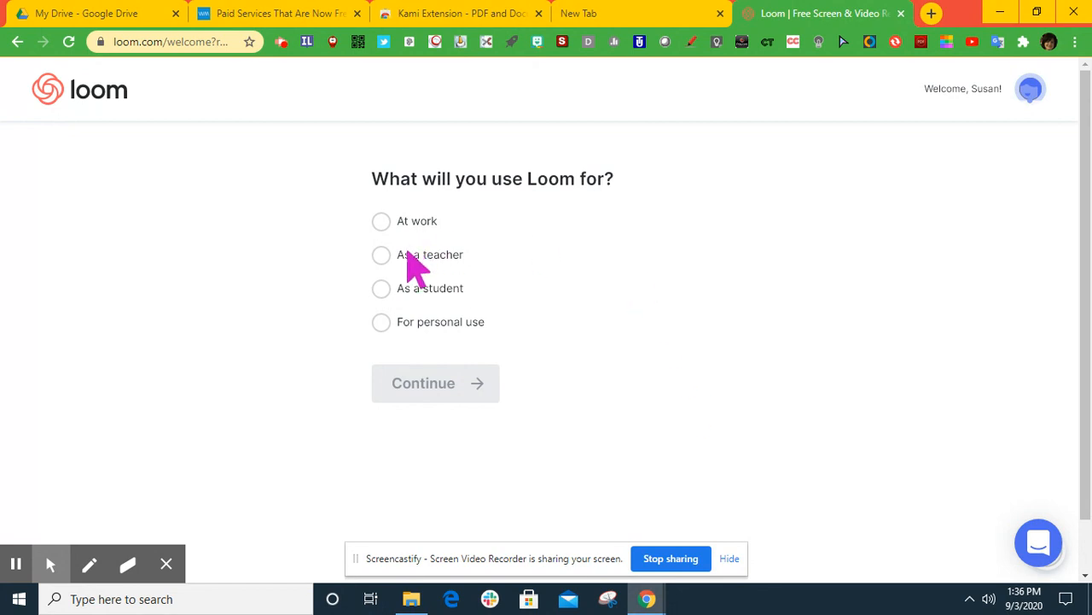
# Choose 'As a teacher' as the intended use and continue to recorder installation.
pyautogui.click(381, 254)
pyautogui.click(441, 386)
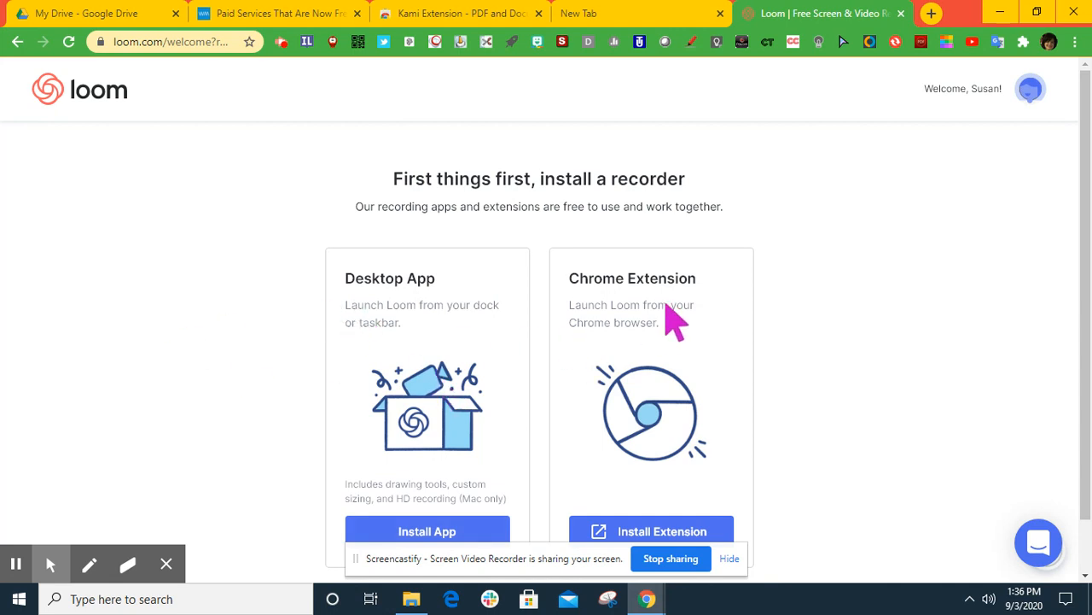
pyautogui.scroll(-1, 636, 484)
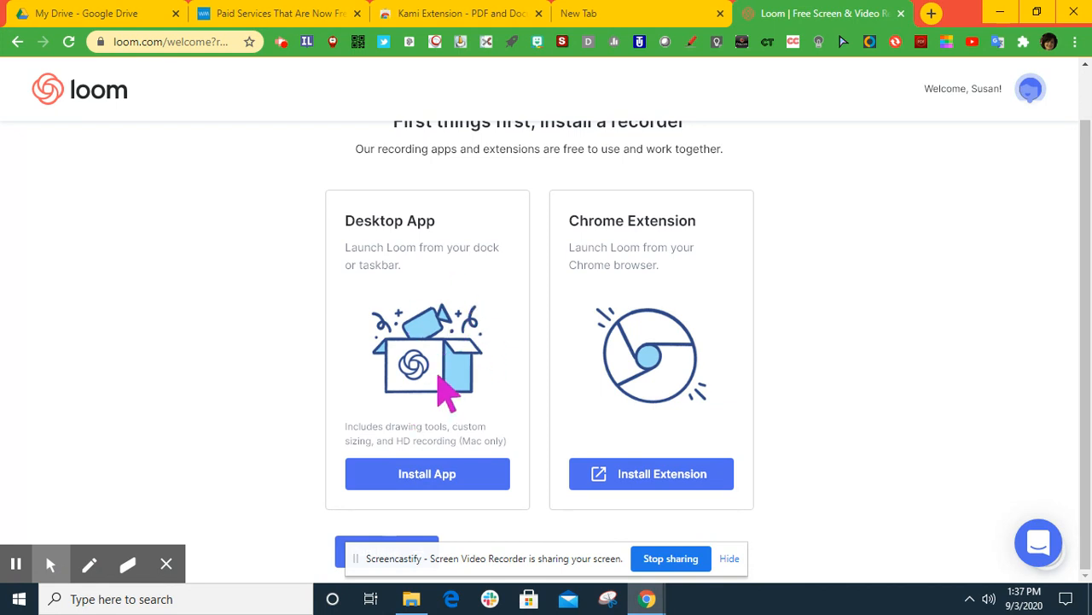
# Install the Loom for Chrome extension from the Chrome Web Store and confirm adding it.
pyautogui.click(644, 484)
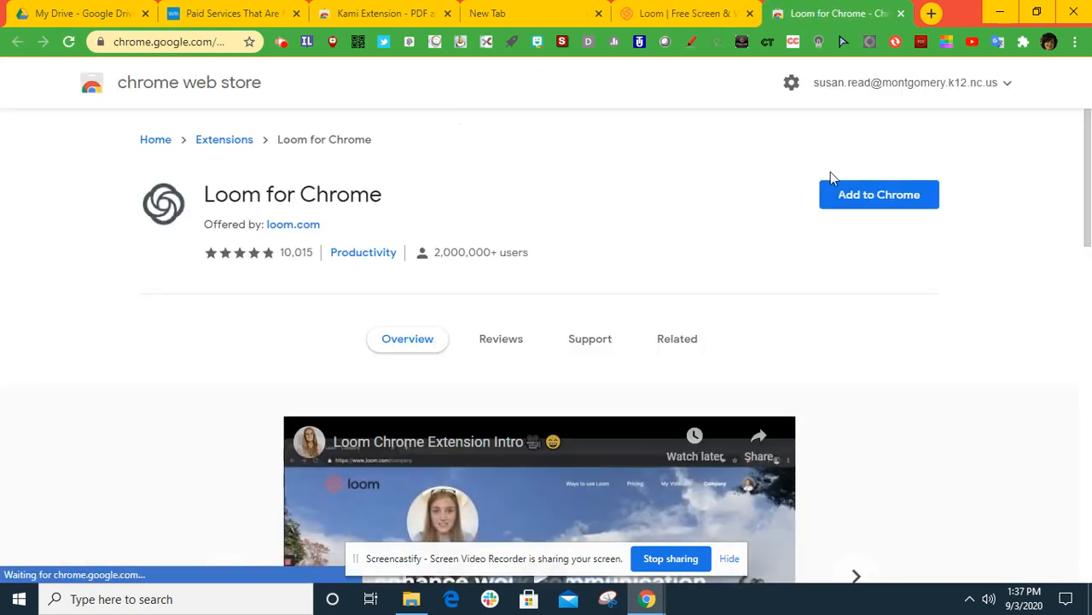
pyautogui.click(855, 199)
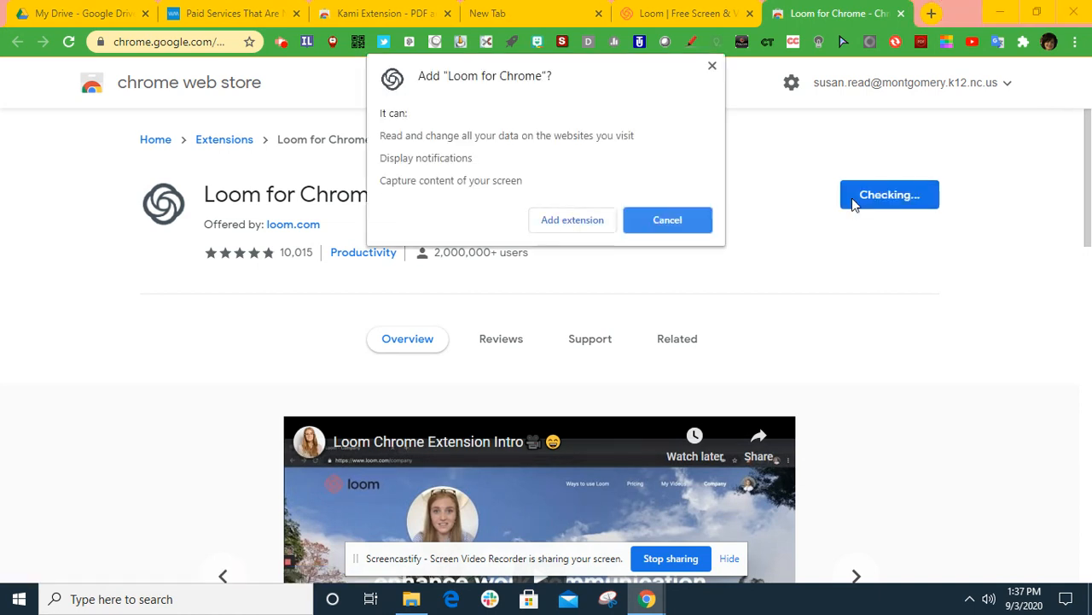
pyautogui.click(551, 220)
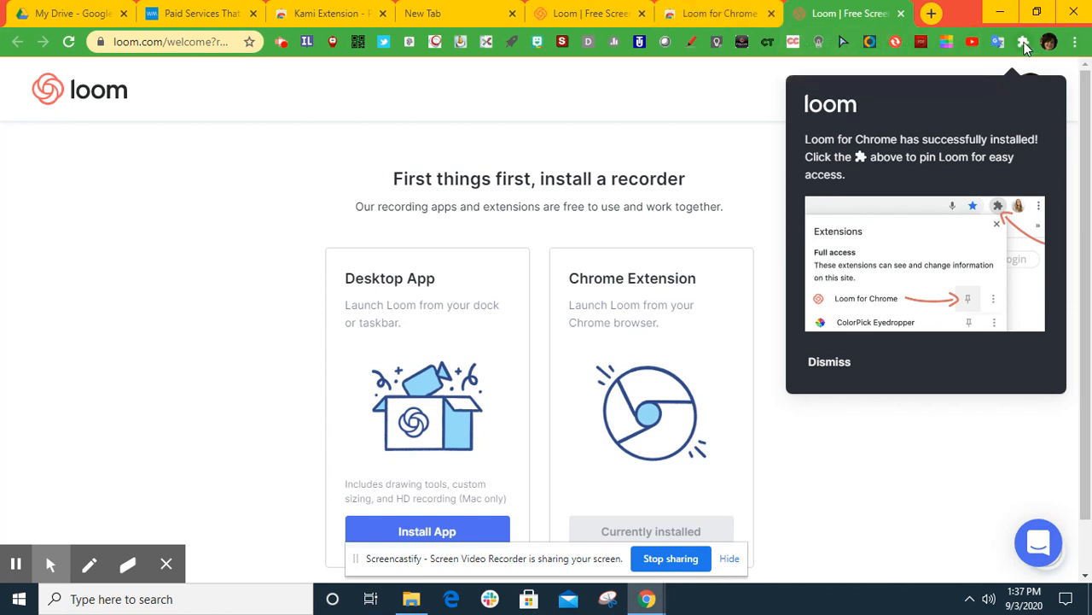
# Launch Loom for Chrome from the Extensions list, after briefly opening Emoji Keyboard by mistake.
pyautogui.click(1025, 43)
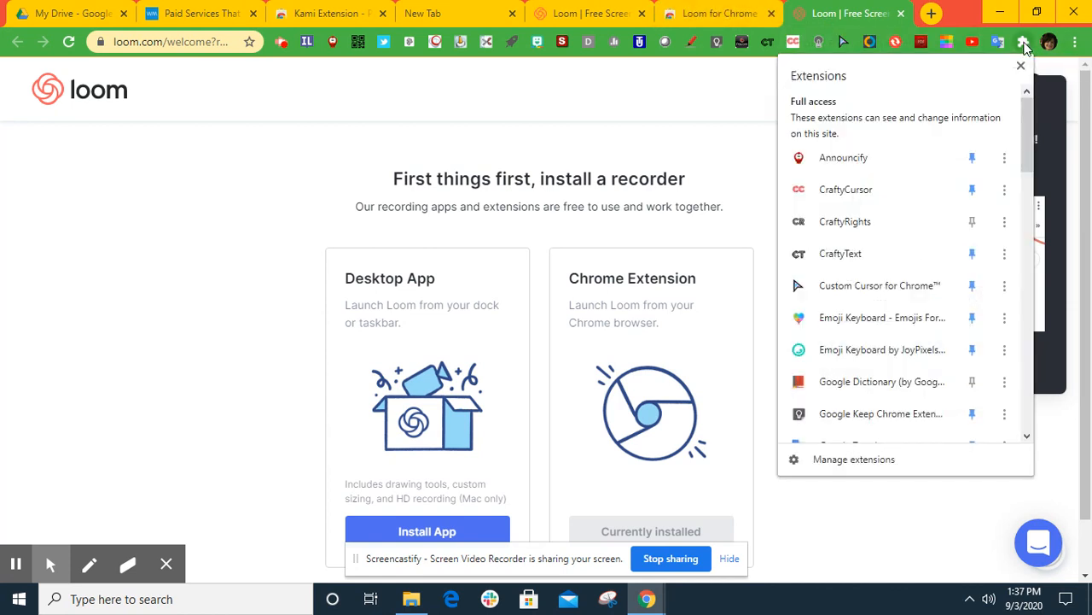
pyautogui.scroll(-10, 938, 253)
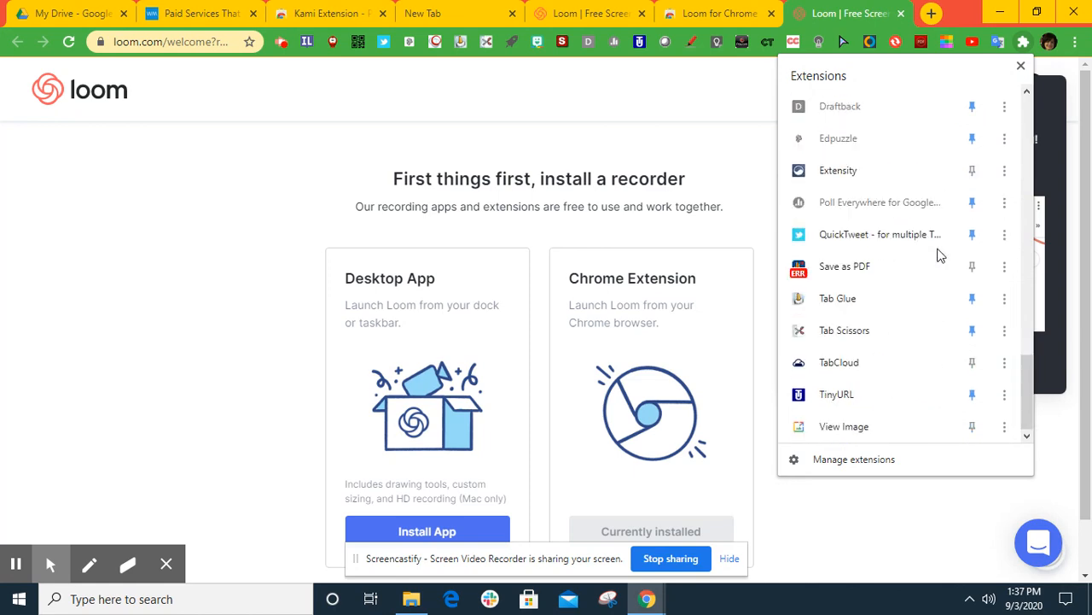
pyautogui.scroll(5, 939, 253)
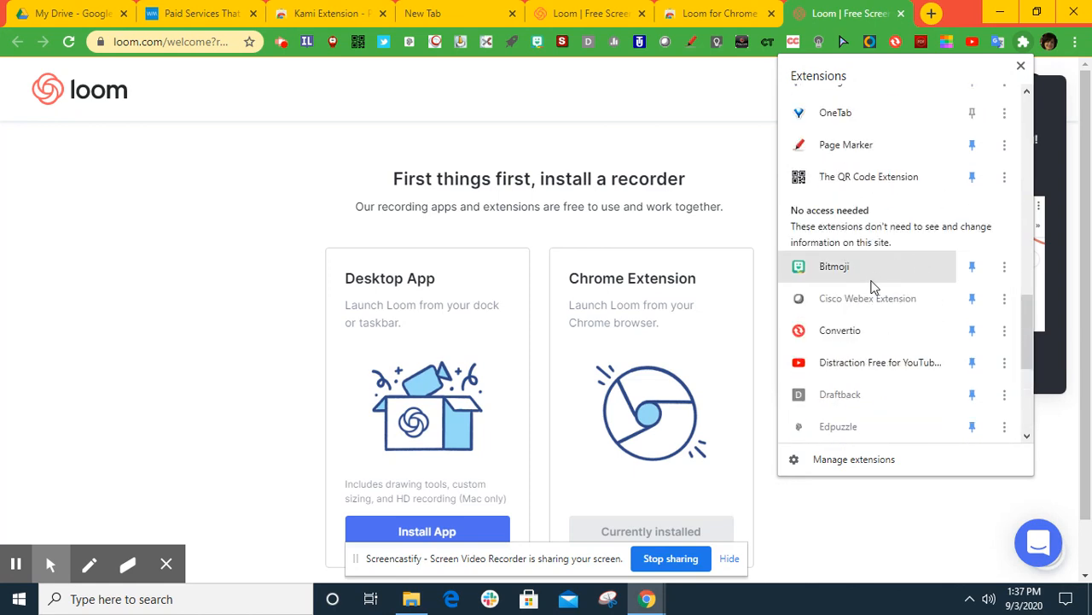
pyautogui.scroll(5, 875, 329)
pyautogui.click(875, 328)
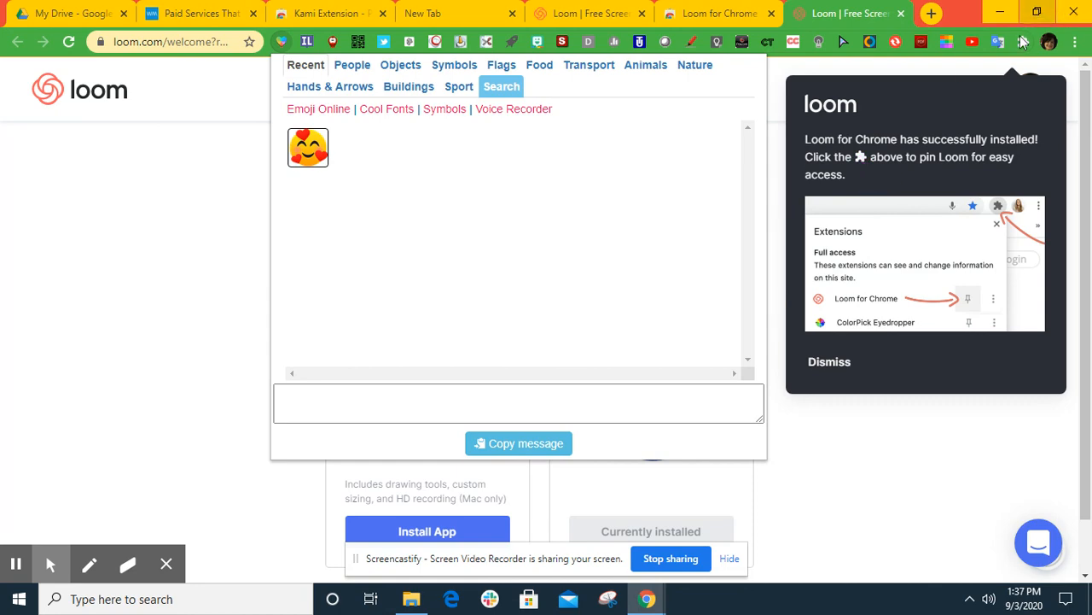
pyautogui.click(1023, 44)
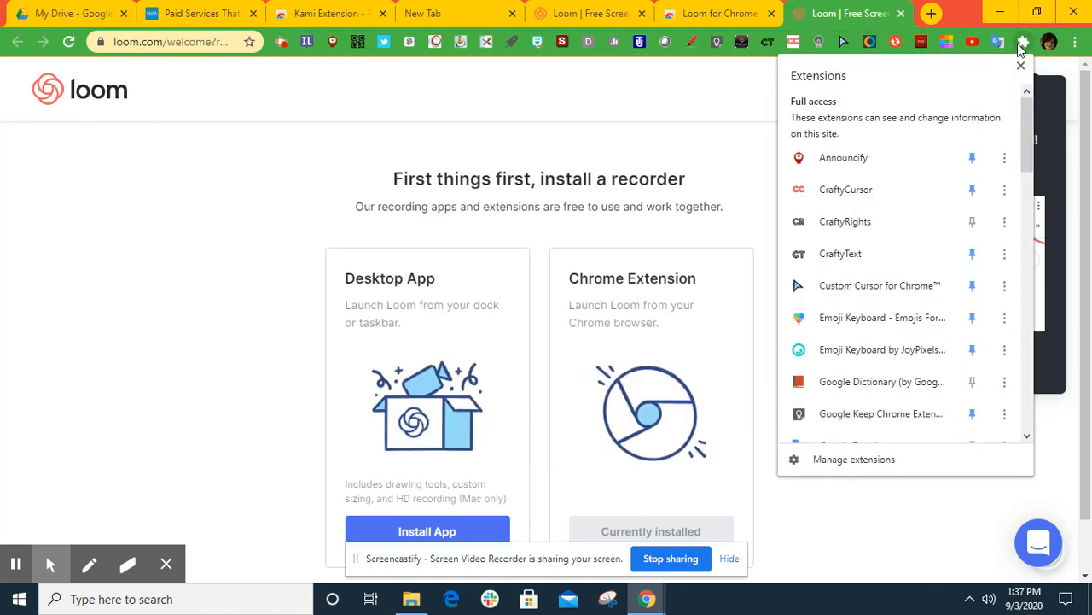
pyautogui.scroll(-2, 911, 214)
pyautogui.scroll(-1, 911, 219)
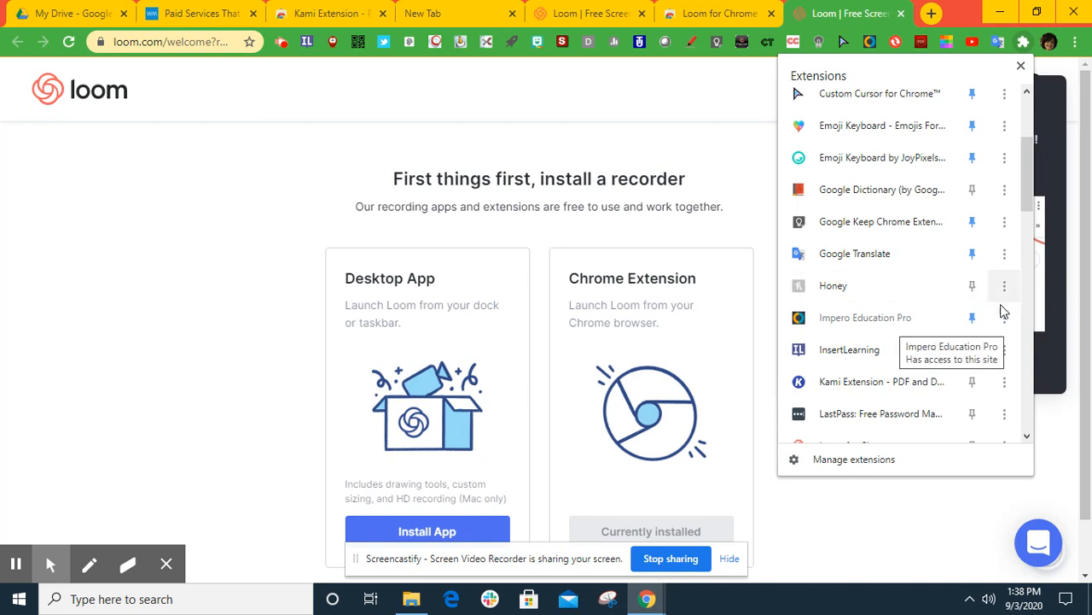
pyautogui.click(1029, 441)
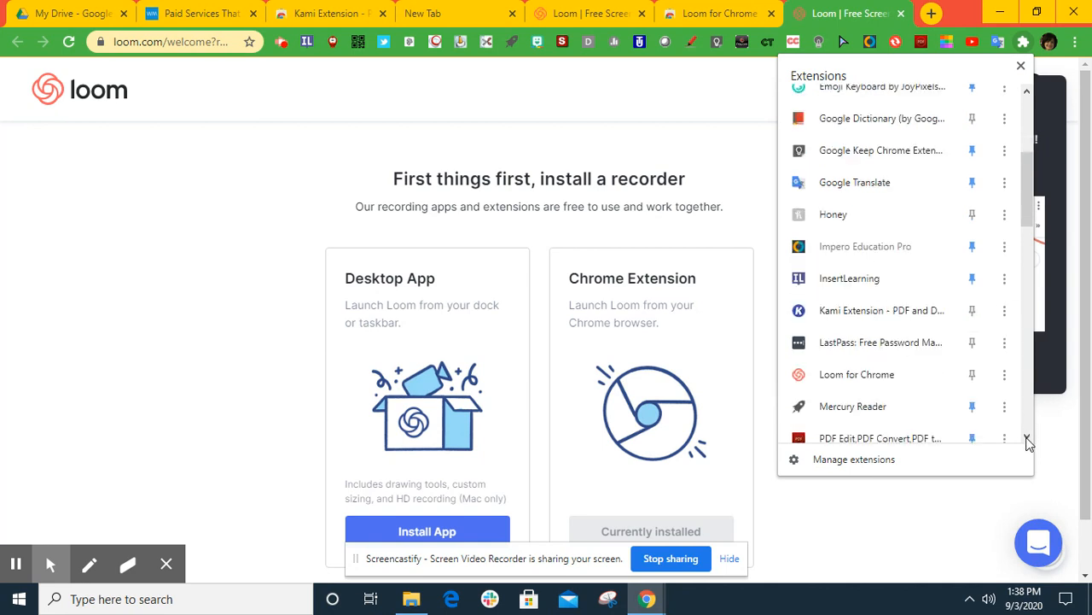
pyautogui.click(857, 373)
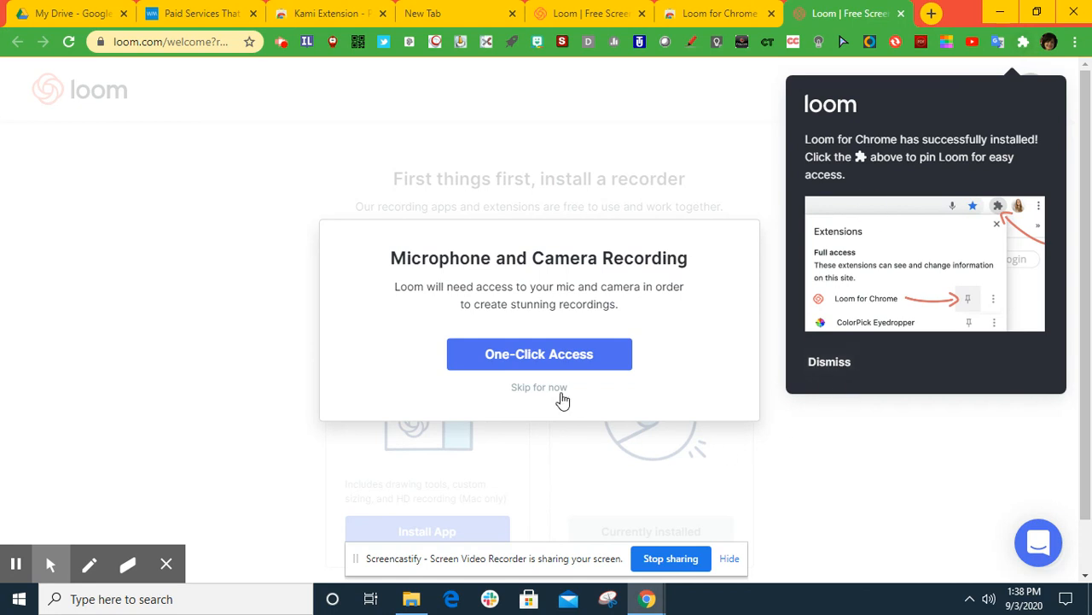
# Grant Loom microphone and camera access via One-Click Access and Chrome's Allow prompt.
pyautogui.click(537, 358)
pyautogui.click(247, 154)
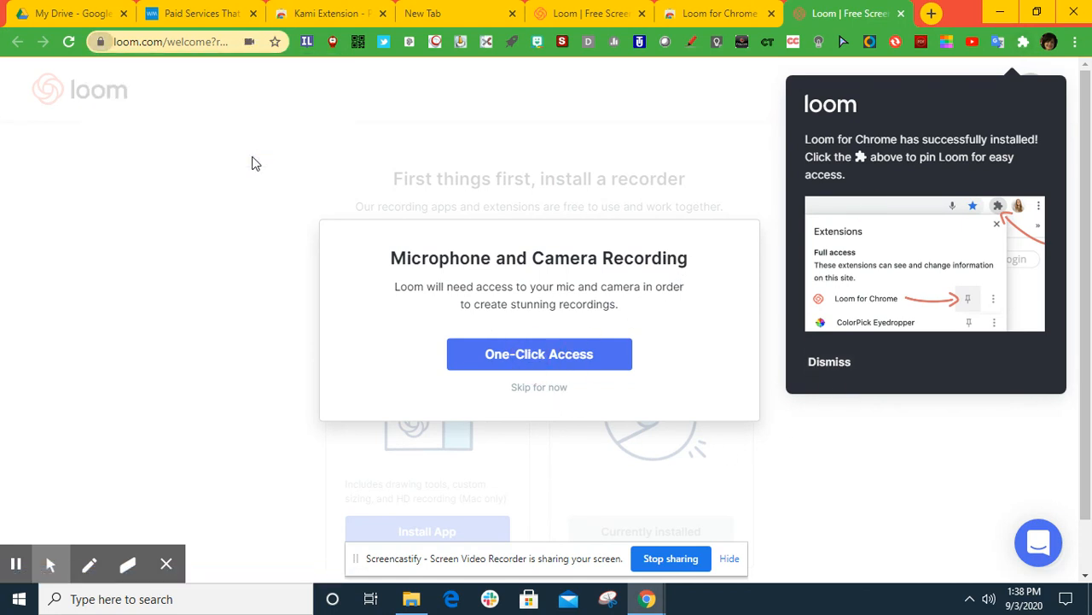